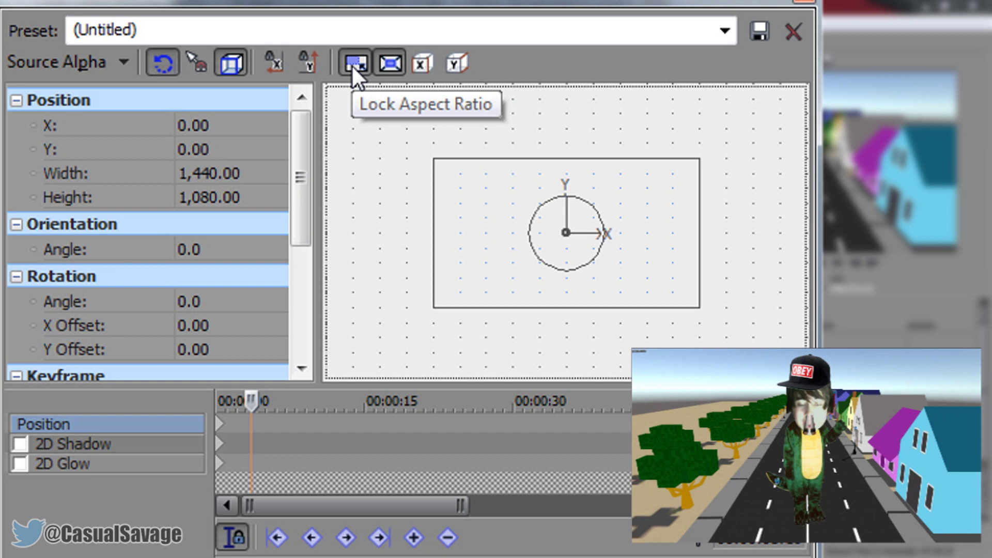
Step: At the start keyframe, scale track 1's character to about 1,102 × 827 and lower it out of frame to Y about -998
{"action": "left_click", "coordinate": [224, 424]}
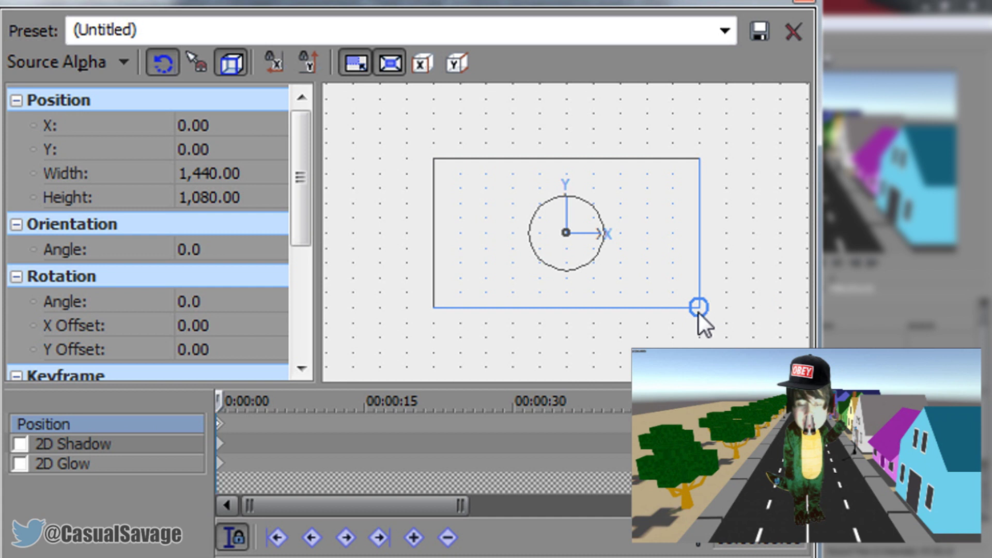
{"action": "left_click_drag", "start_coordinate": [701, 309], "coordinate": [671, 287]}
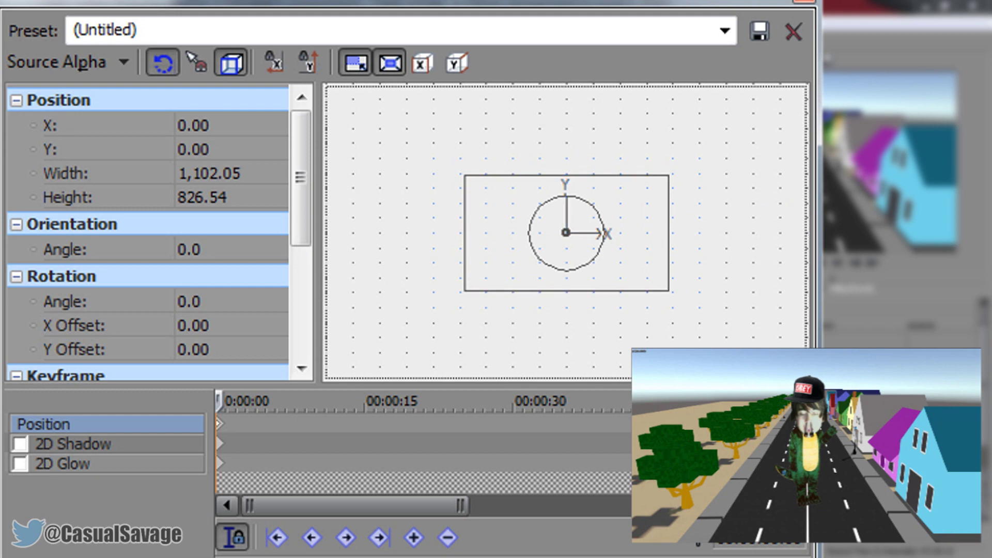
{"action": "key", "text": "Down"}
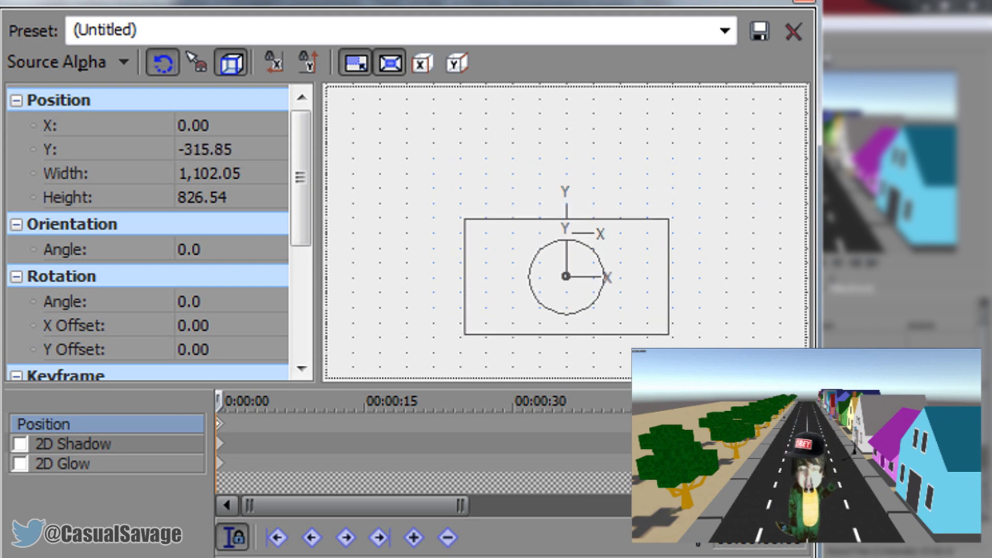
{"action": "key", "text": "Down"}
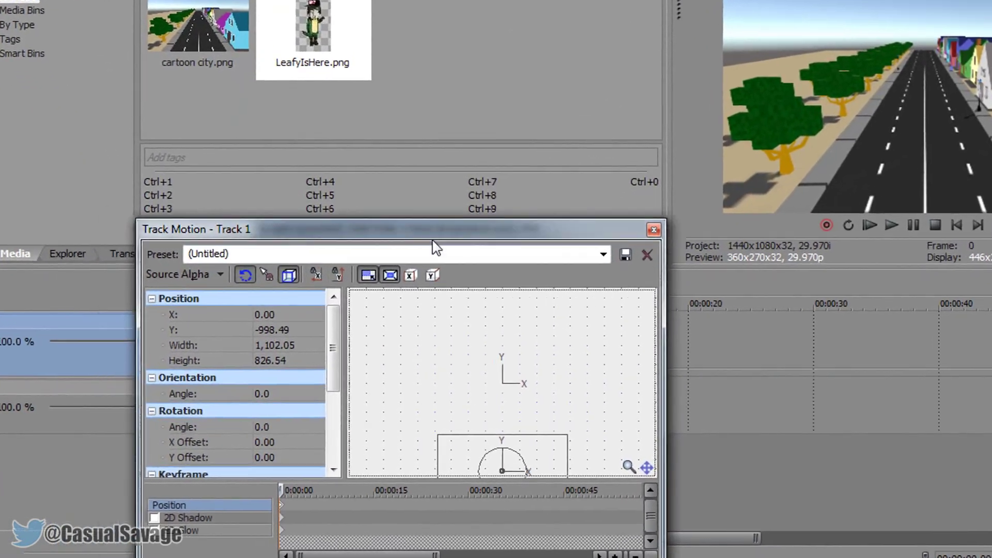
Step: Move the Track Motion window off the timeline and place the playhead at 00:00:00.21
{"action": "left_click_drag", "start_coordinate": [434, 241], "coordinate": [772, 264]}
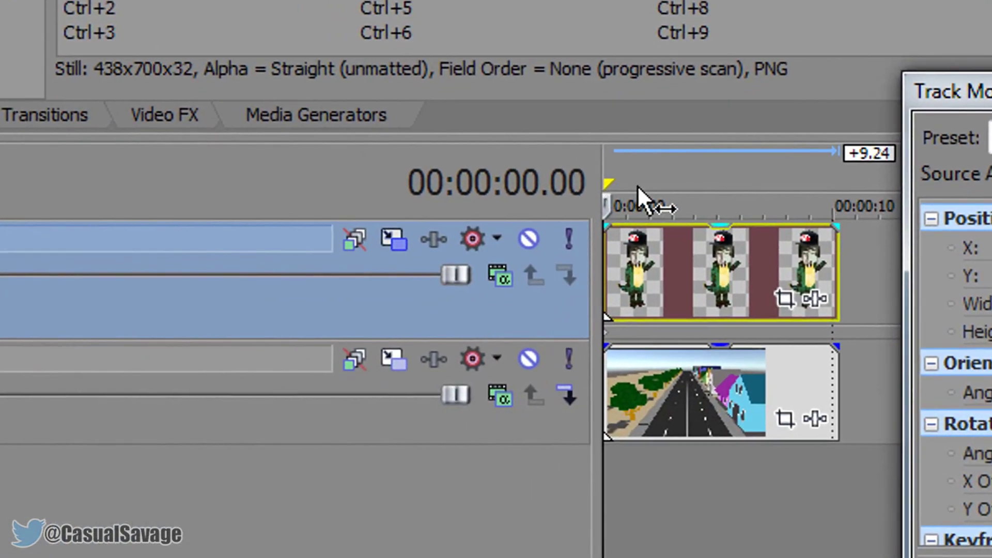
{"action": "left_click", "coordinate": [579, 236]}
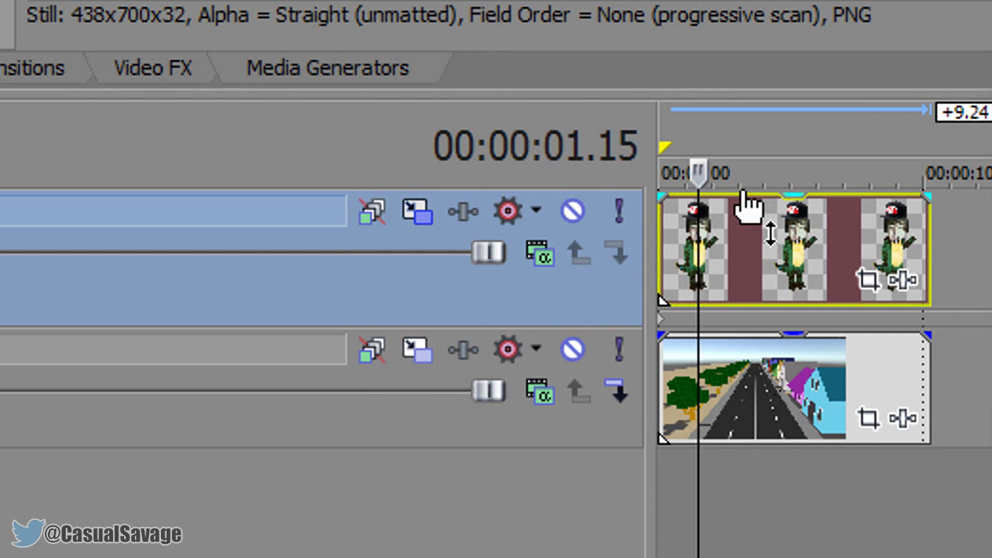
{"action": "left_click", "coordinate": [687, 147]}
{"action": "key", "text": "Home"}
{"action": "left_click", "coordinate": [685, 147]}
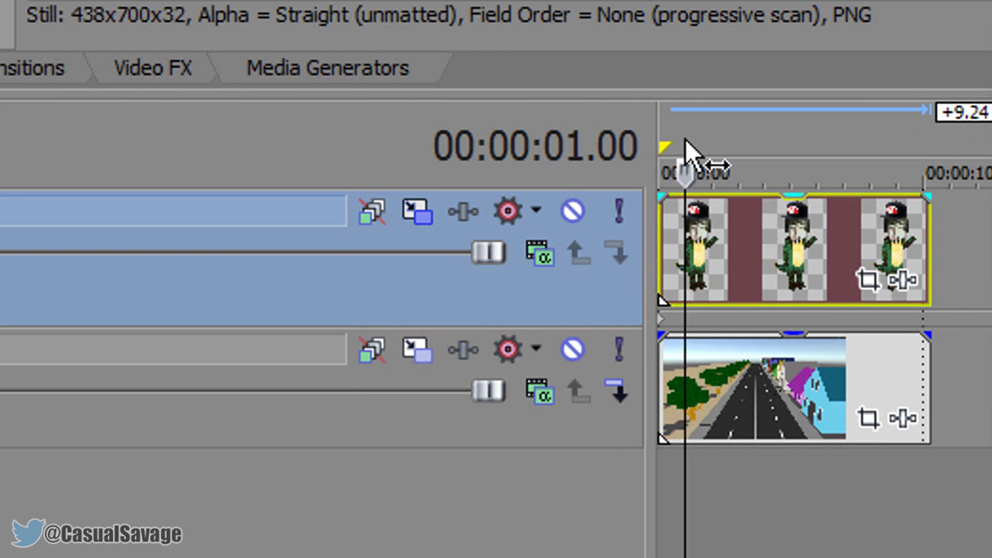
{"action": "left_click", "coordinate": [675, 145]}
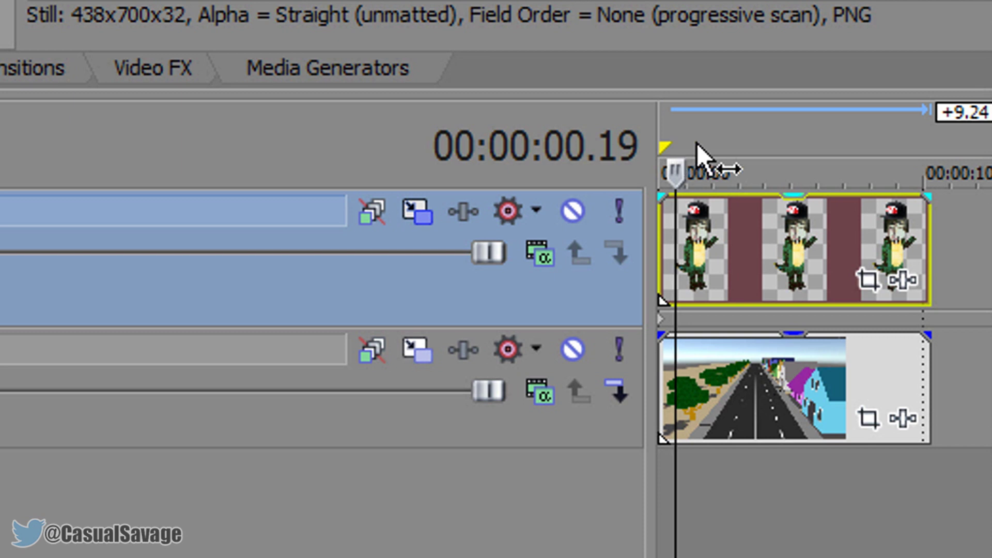
{"action": "key", "text": "Right"}
{"action": "key", "text": "Right"}
Step: Raise the character back into frame to Y about -173 at 00:00:00.21, and close the Track Motion window
{"action": "left_click", "coordinate": [540, 253]}
{"action": "left_click_drag", "start_coordinate": [289, 258], "coordinate": [119, 222]}
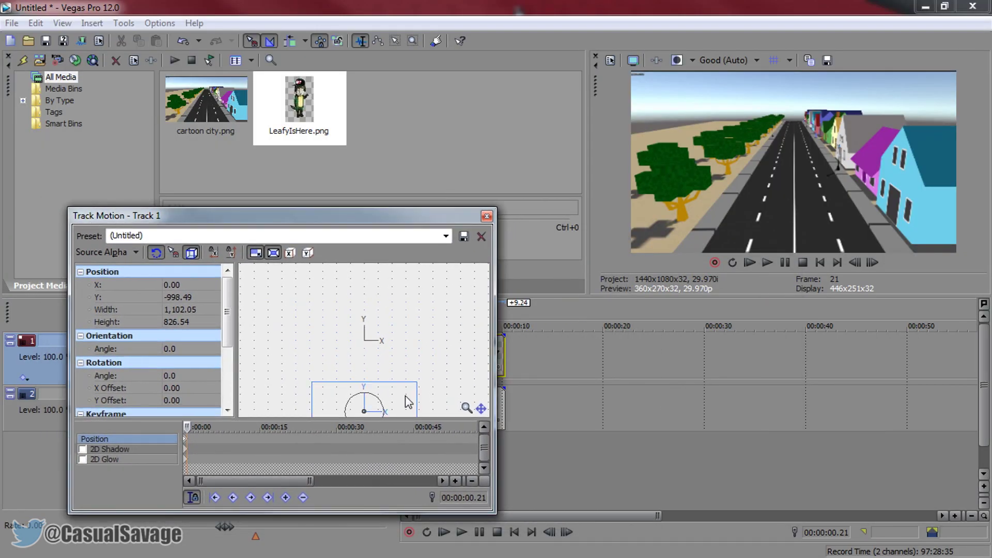
{"action": "left_click_drag", "start_coordinate": [412, 395], "coordinate": [410, 392]}
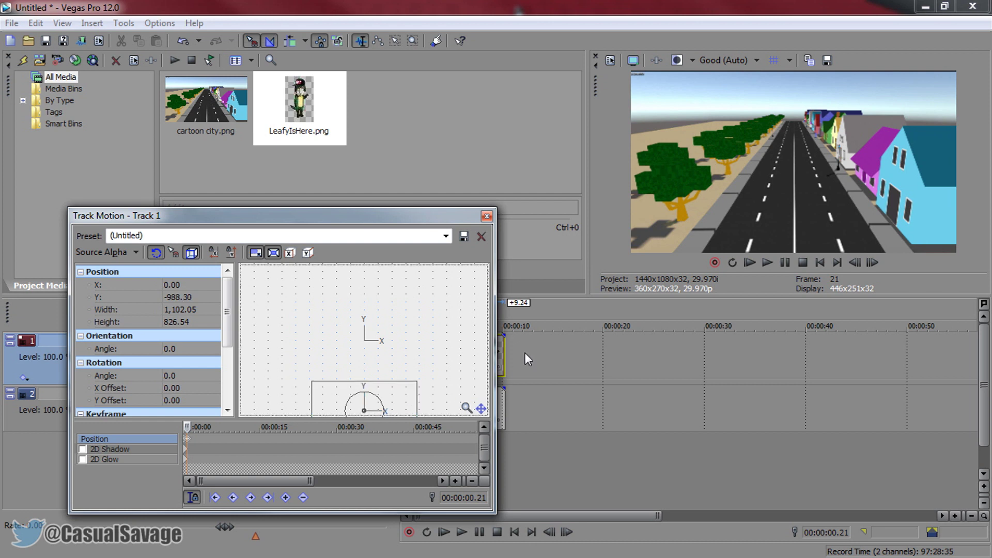
{"action": "key", "text": "Up"}
{"action": "key", "text": "Up"}
{"action": "key", "text": "Up"}
{"action": "key", "text": "Up"}
{"action": "key", "text": "Up"}
{"action": "key", "text": "Up"}
{"action": "key", "text": "Up"}
{"action": "key", "text": "Up"}
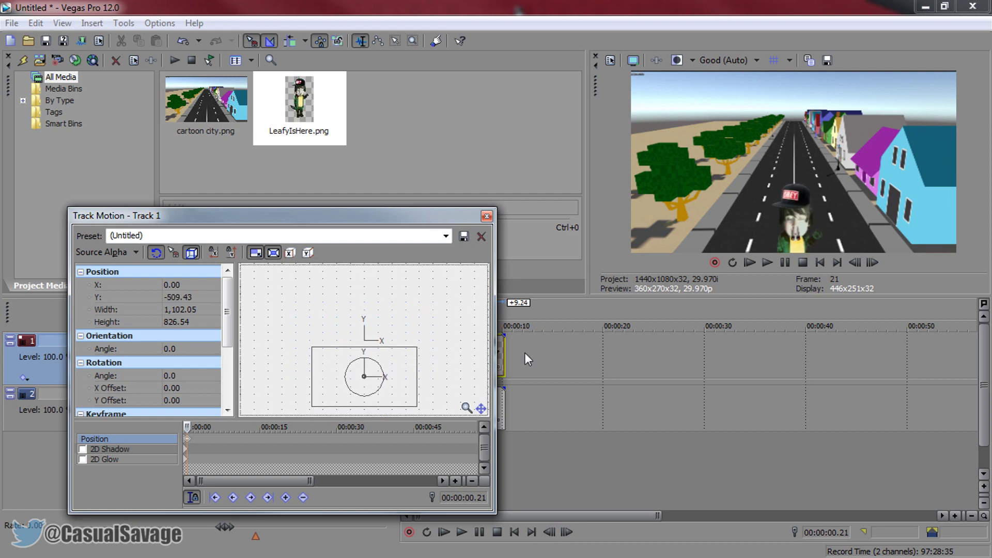
{"action": "key", "text": "Up"}
{"action": "key", "text": "Up"}
{"action": "key", "text": "Up"}
{"action": "key", "text": "Up"}
{"action": "key", "text": "Up"}
{"action": "key", "text": "Up"}
{"action": "key", "text": "Up"}
{"action": "key", "text": "Up"}
{"action": "key", "text": "Up"}
{"action": "key", "text": "Up"}
{"action": "key", "text": "Up"}
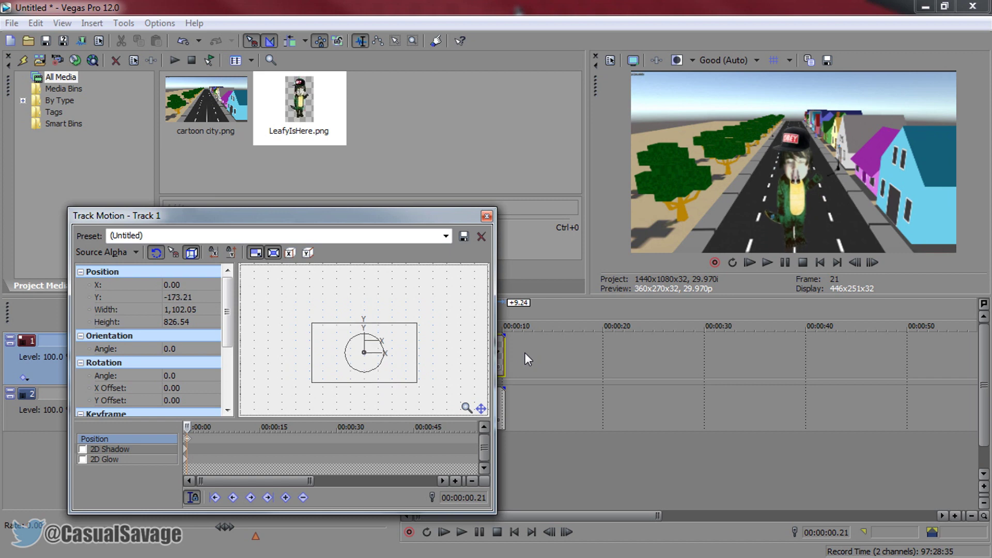
{"action": "left_click", "coordinate": [487, 216]}
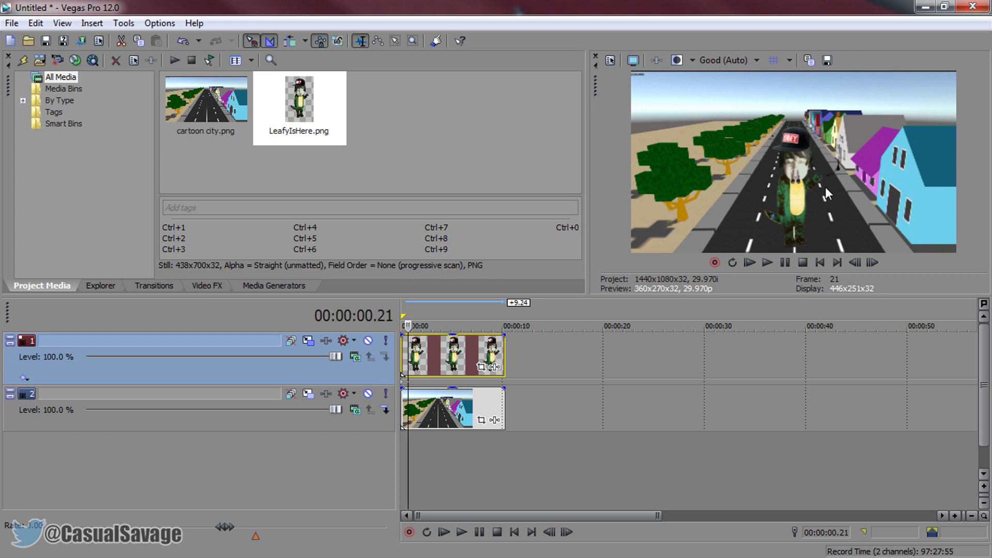
Step: Split the character clip on track 1 at the 00:00:00.21 motion keyframe
{"action": "scroll", "coordinate": [481, 403], "scroll_direction": "up", "scroll_amount": 10}
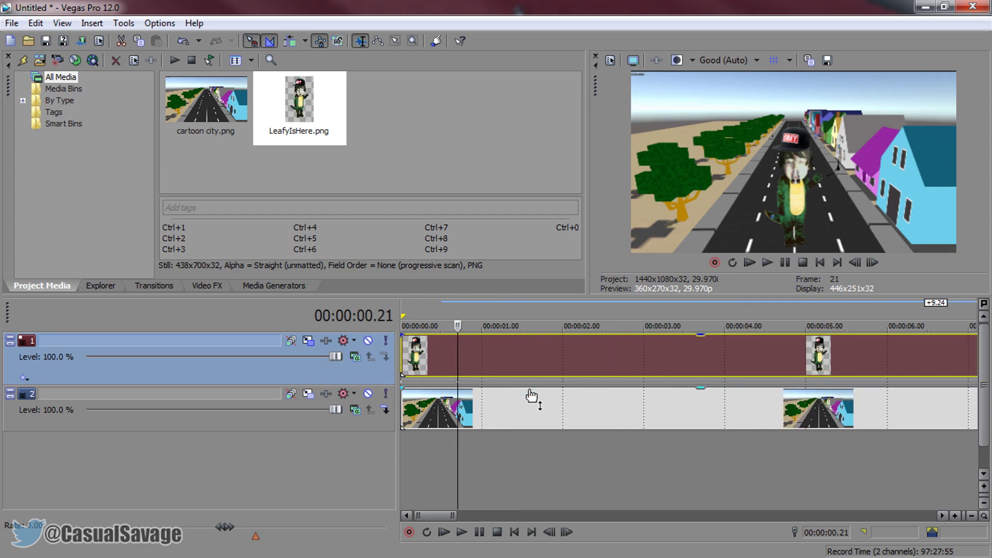
{"action": "scroll", "coordinate": [496, 380], "scroll_direction": "up", "scroll_amount": 3}
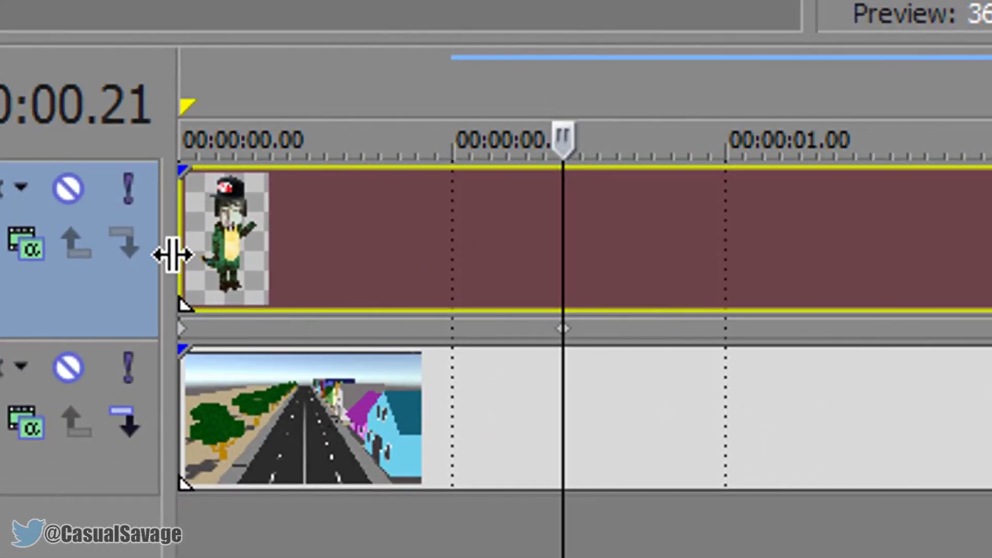
{"action": "scroll", "coordinate": [567, 286], "scroll_direction": "up", "scroll_amount": 1}
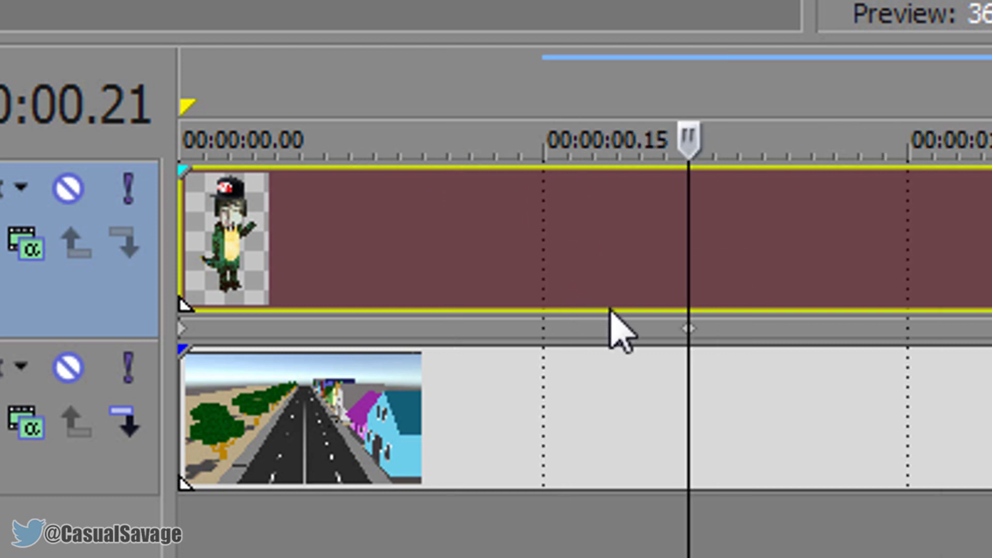
{"action": "key", "text": "s"}
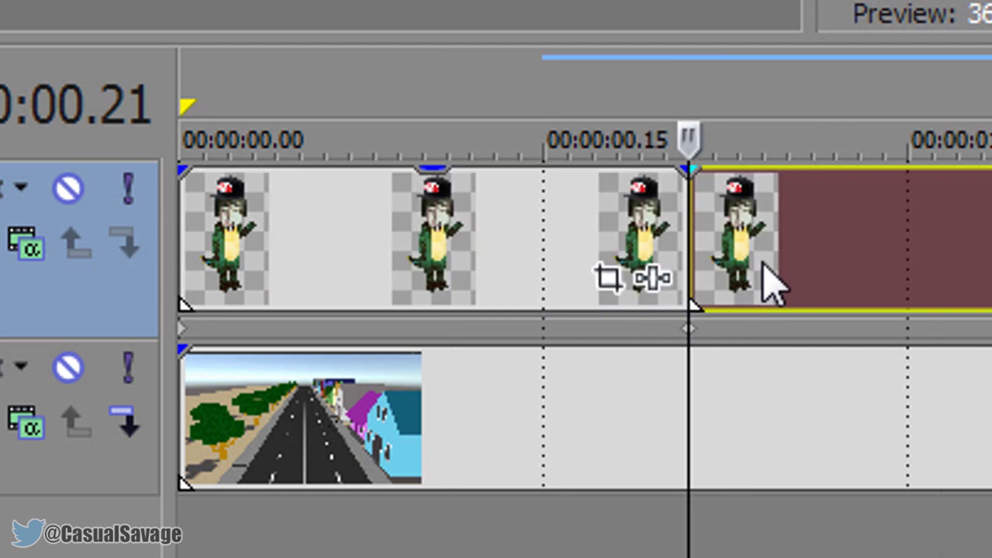
Step: Select the part of the character clip after the split, with the playhead at 00:00:00.21
{"action": "left_click", "coordinate": [760, 261]}
{"action": "scroll", "coordinate": [568, 367], "scroll_direction": "down", "scroll_amount": 4}
{"action": "left_click", "coordinate": [702, 371]}
{"action": "scroll", "coordinate": [672, 373], "scroll_direction": "down", "scroll_amount": 3}
{"action": "left_click", "coordinate": [498, 364]}
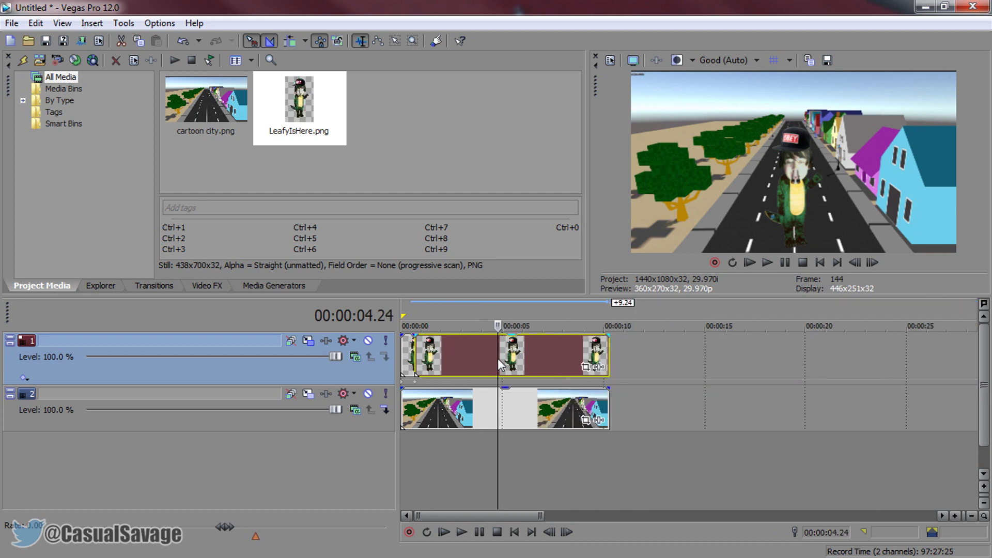
{"action": "left_click", "coordinate": [410, 348]}
{"action": "left_click", "coordinate": [413, 347]}
{"action": "left_click", "coordinate": [402, 353]}
{"action": "left_click", "coordinate": [416, 353]}
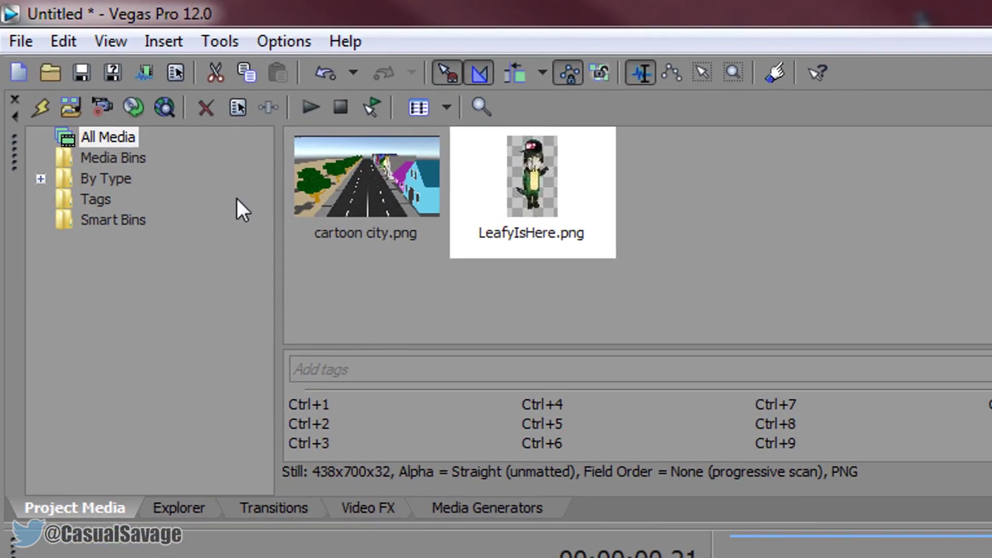
Step: Restore the default window layout
{"action": "left_click", "coordinate": [115, 48]}
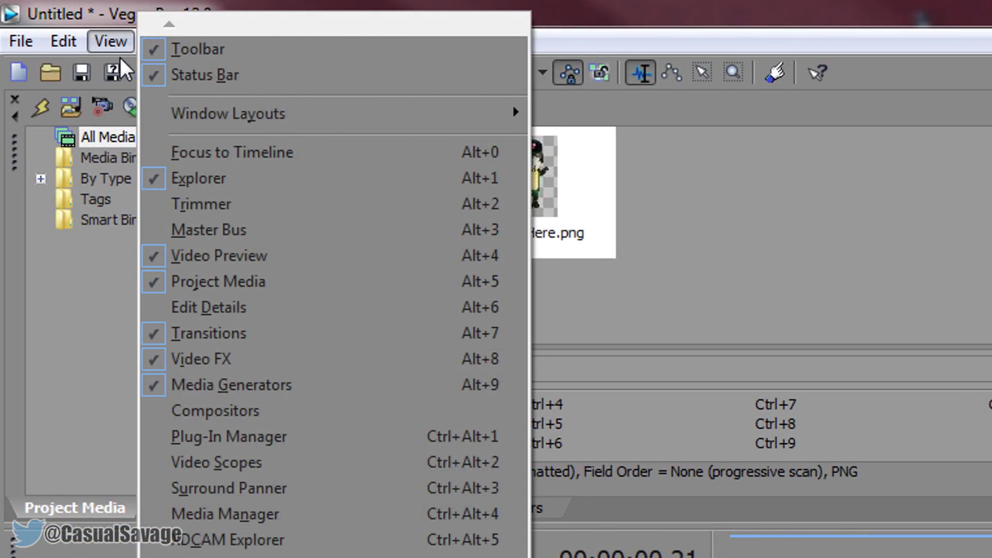
{"action": "mouse_move", "coordinate": [238, 115]}
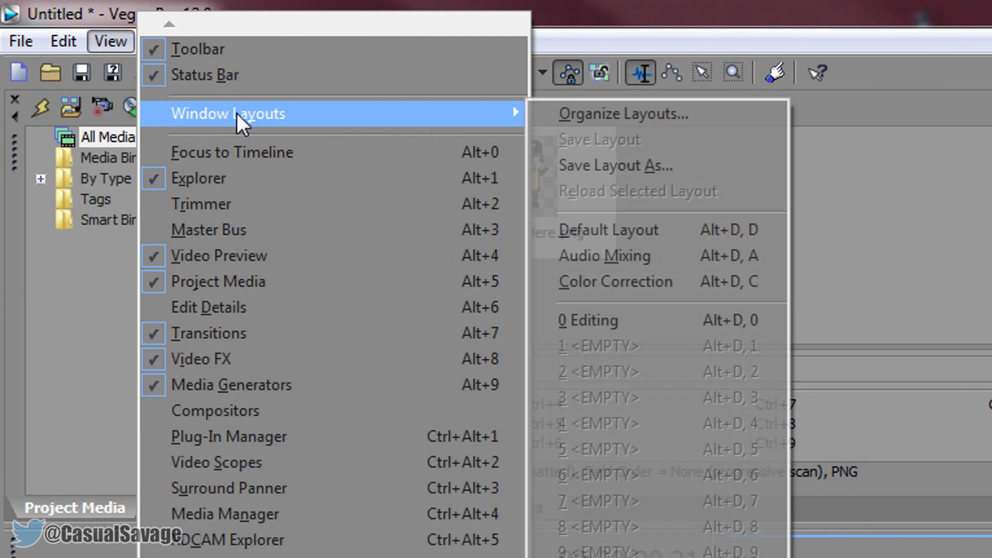
{"action": "left_click", "coordinate": [711, 237]}
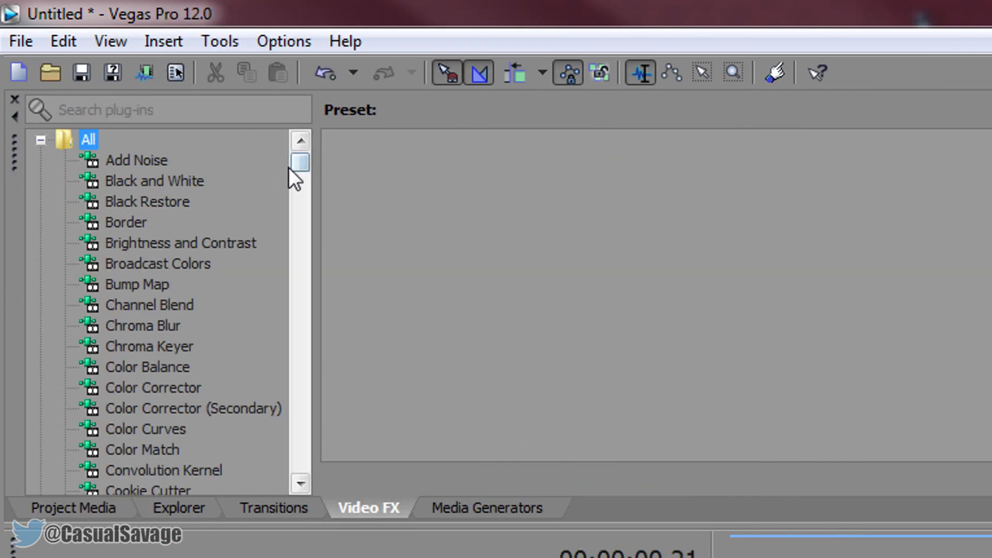
Step: Apply the default preset of the S_Shake video effect to the second part of the character clip
{"action": "left_click_drag", "start_coordinate": [298, 160], "coordinate": [316, 343]}
{"action": "left_click", "coordinate": [132, 347]}
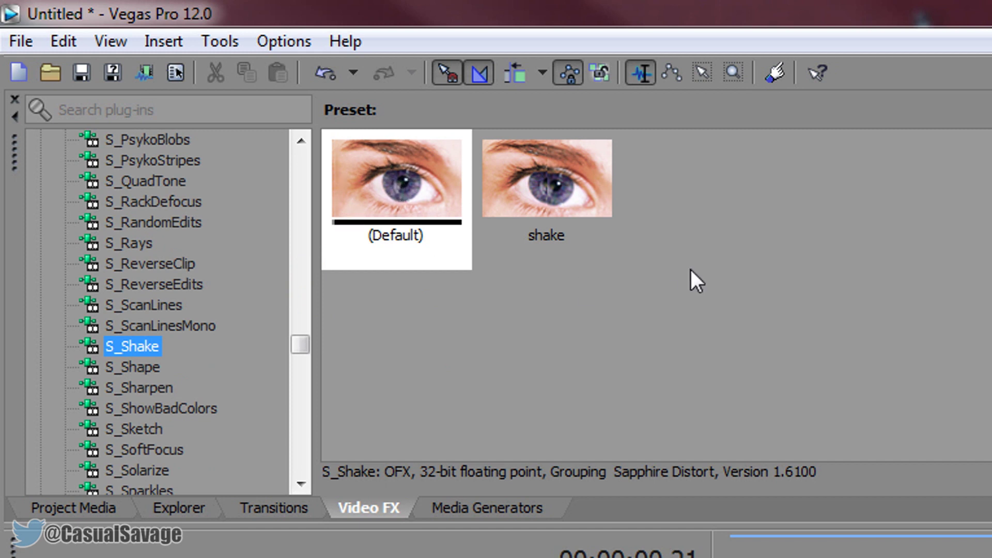
{"action": "mouse_move", "coordinate": [542, 190]}
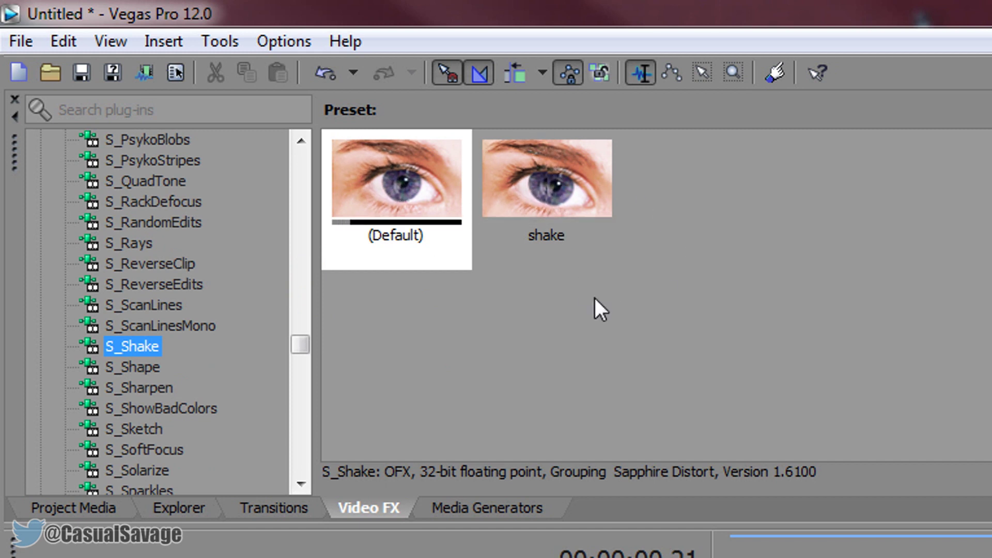
{"action": "left_click_drag", "start_coordinate": [391, 240], "coordinate": [794, 557]}
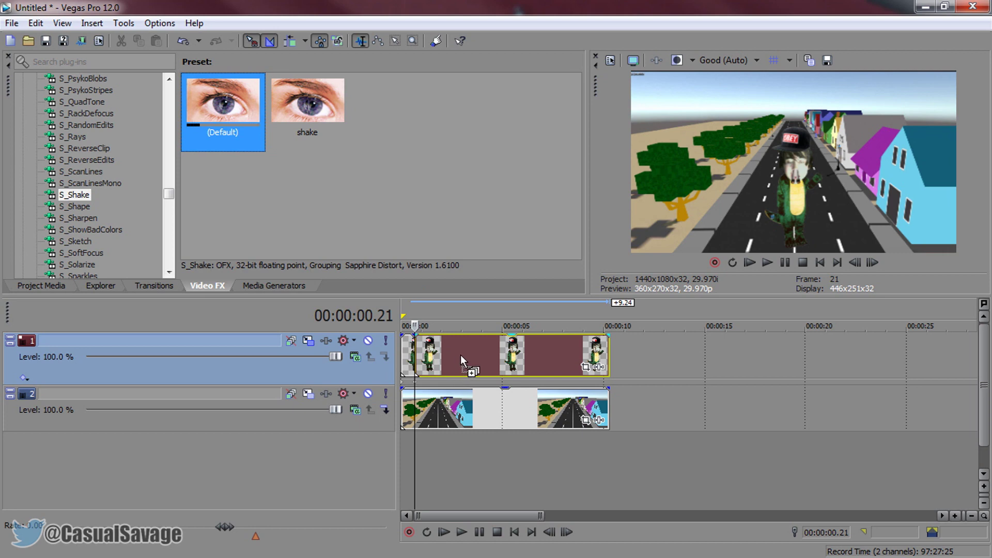
{"action": "left_click_drag", "start_coordinate": [444, 352], "coordinate": [436, 353]}
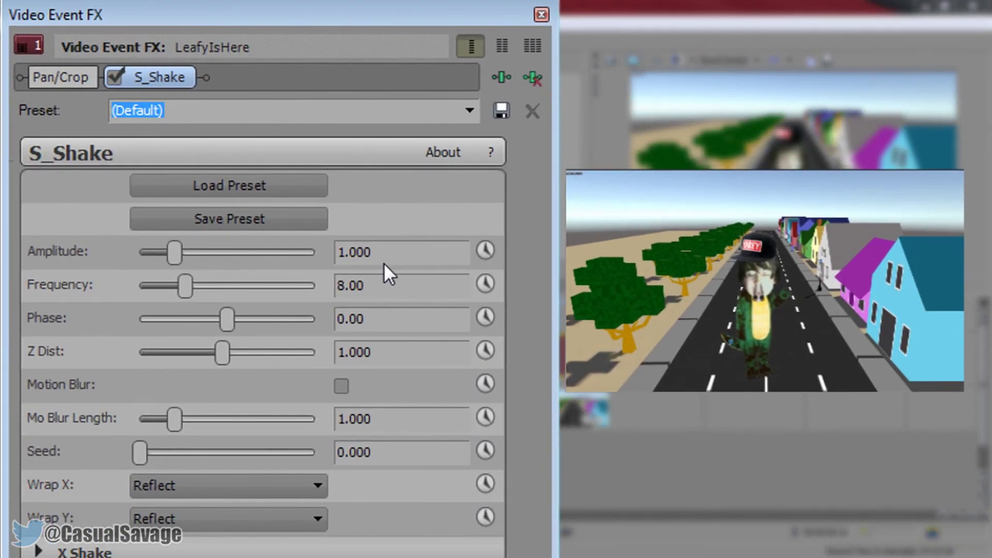
Step: Set the S_Shake amplitude to 0.300 and the frequency to 3.50
{"action": "double_click", "coordinate": [398, 257]}
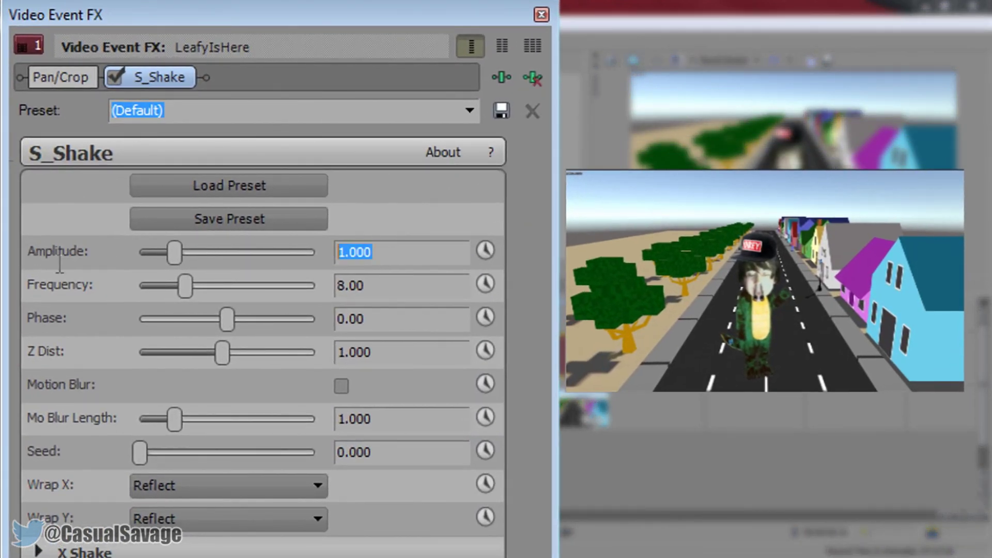
{"action": "type", "text": "0.300"}
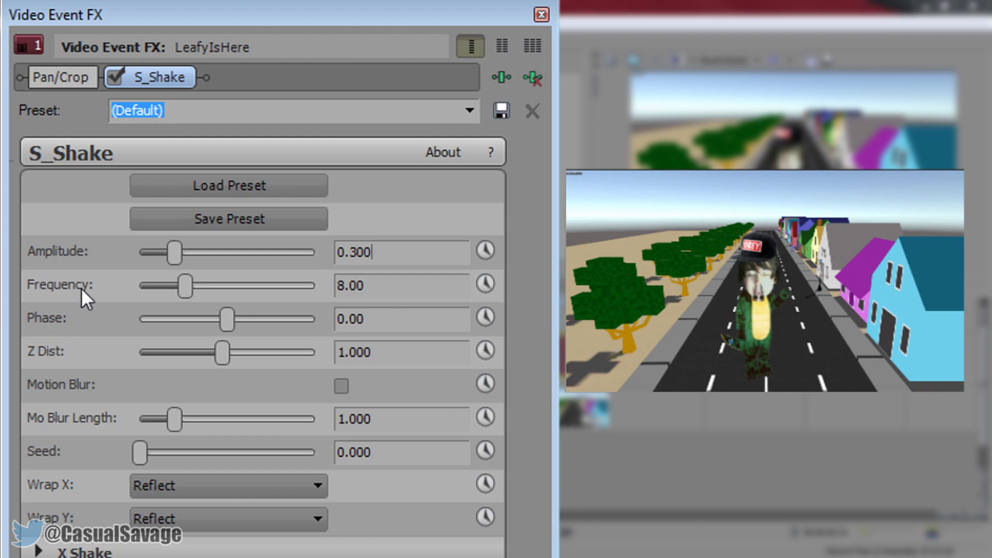
{"action": "double_click", "coordinate": [384, 286]}
{"action": "type", "text": "3"}
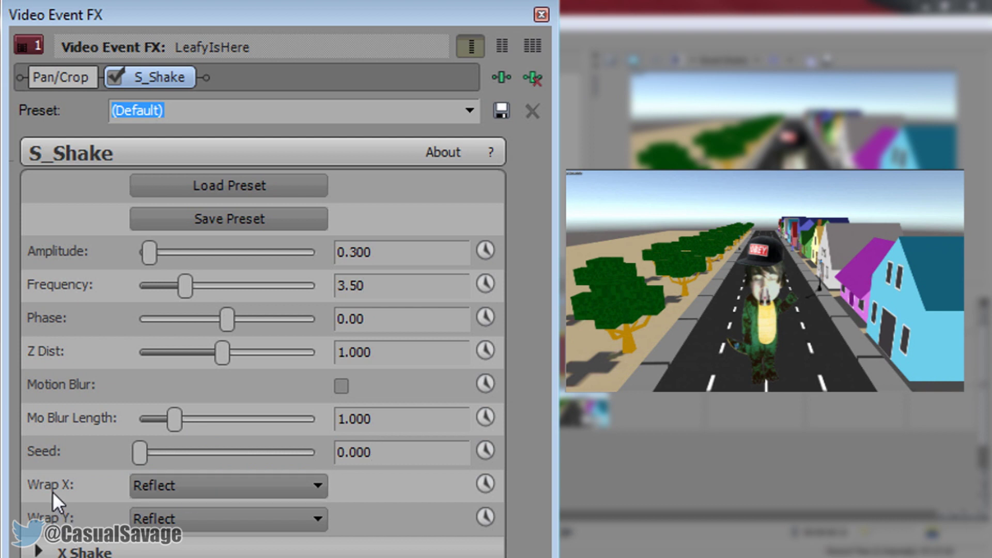
Step: Set both Wrap X and Wrap Y of the S_Shake effect to No
{"action": "left_click", "coordinate": [155, 487]}
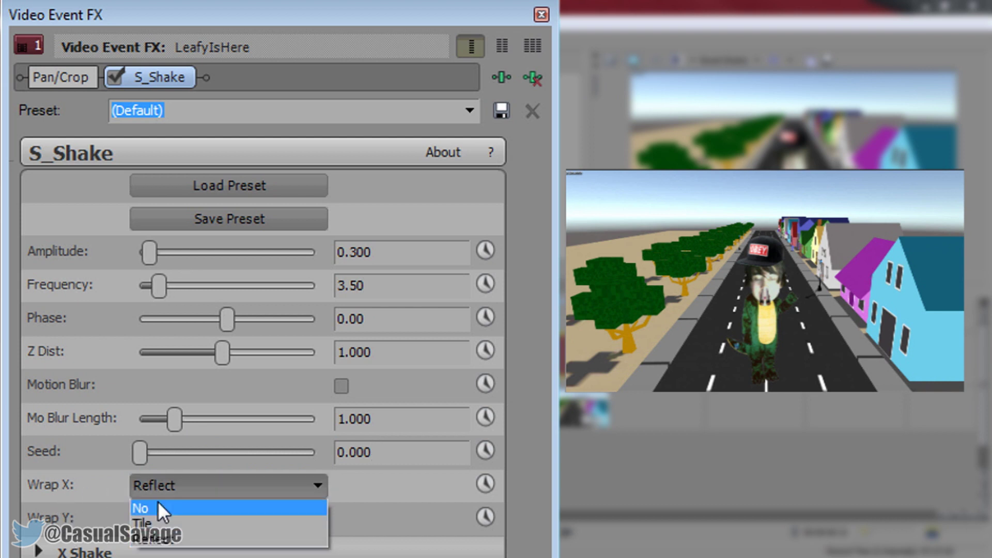
{"action": "left_click", "coordinate": [157, 508]}
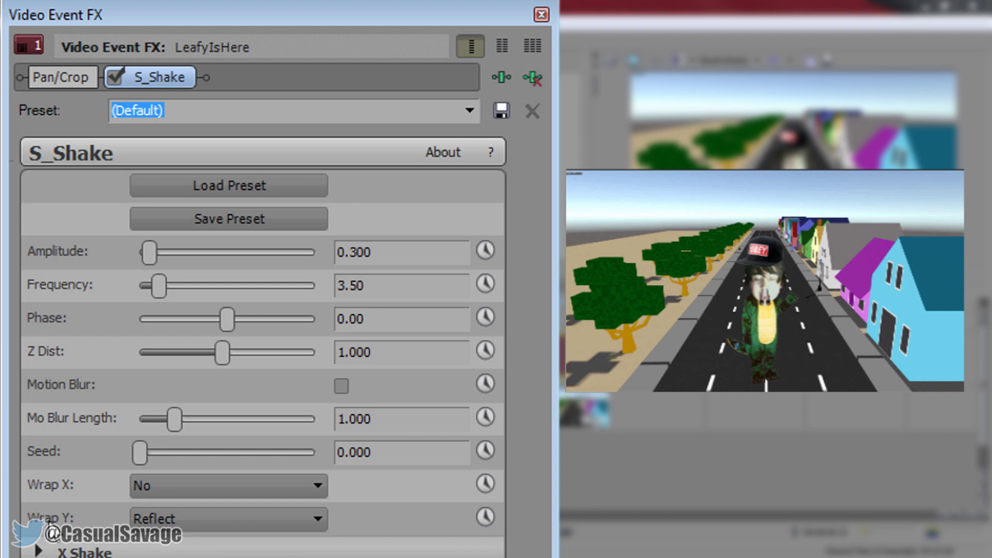
{"action": "left_click", "coordinate": [177, 529]}
{"action": "left_click", "coordinate": [199, 542]}
Step: Save the shake settings as a preset named Leafy, close the effect window and check the preset in the S_Shake list
{"action": "type", "text": "Leafy"}
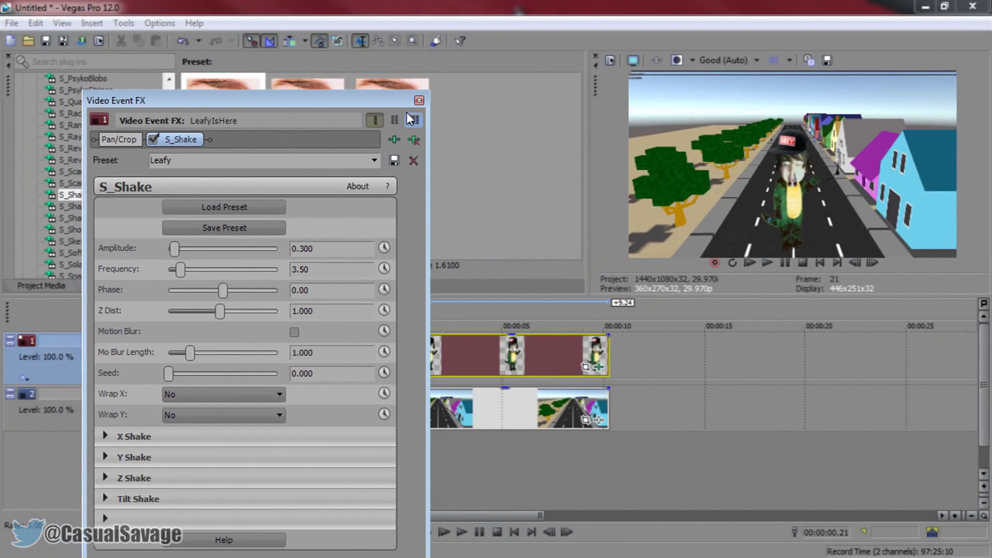
{"action": "left_click", "coordinate": [415, 104]}
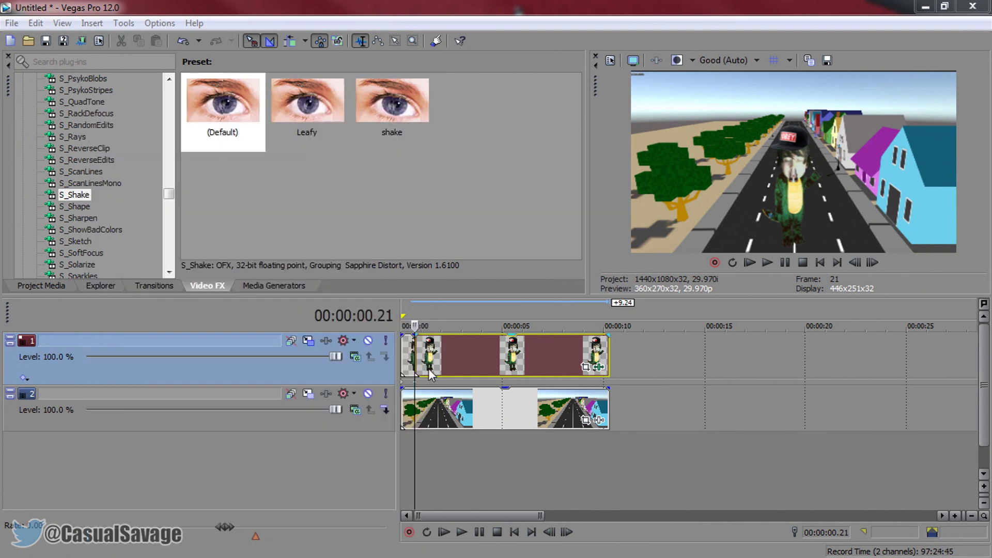
{"action": "left_click", "coordinate": [302, 132]}
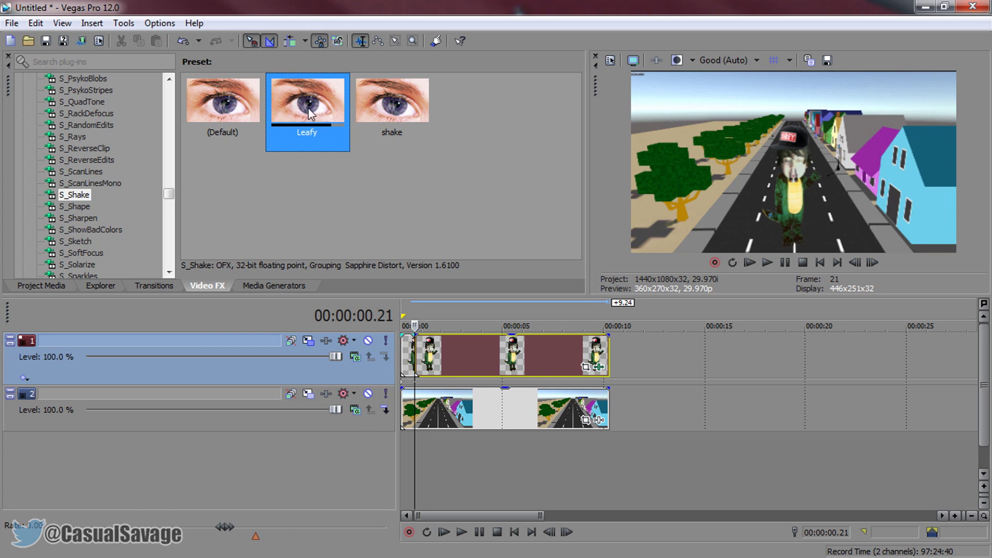
{"action": "left_click", "coordinate": [375, 197]}
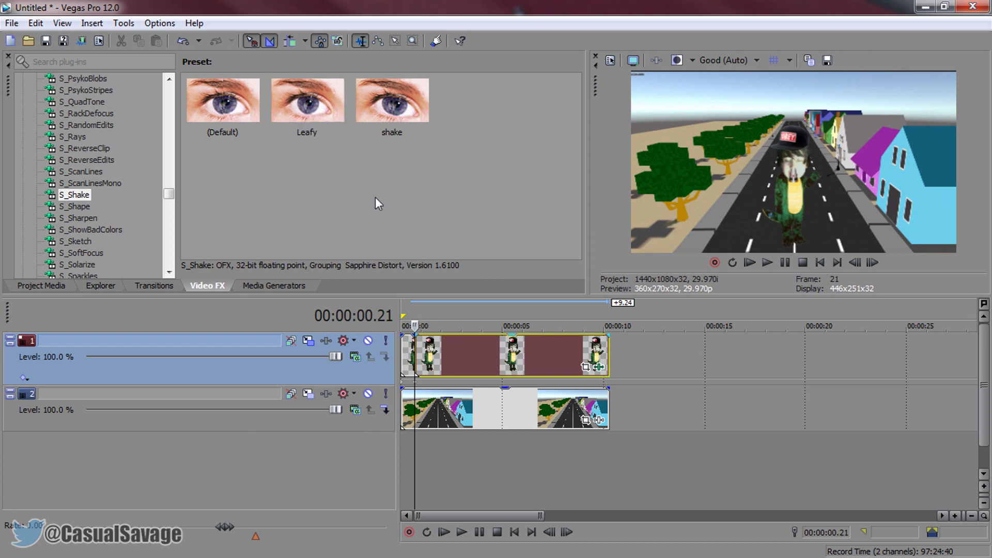